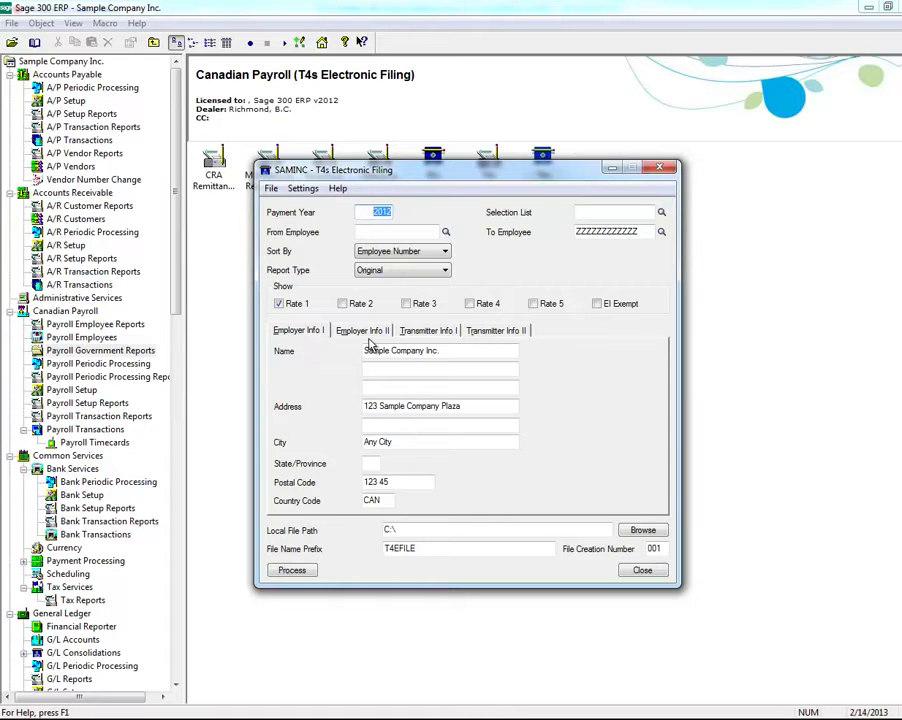
Enter the employer's province BC and postal code V6R 5T4
{"action": "left_click", "coordinate": [379, 460]}
{"action": "type", "text": "BC"}
{"action": "key", "text": "Tab"}
{"action": "type", "text": "V6R 5"}
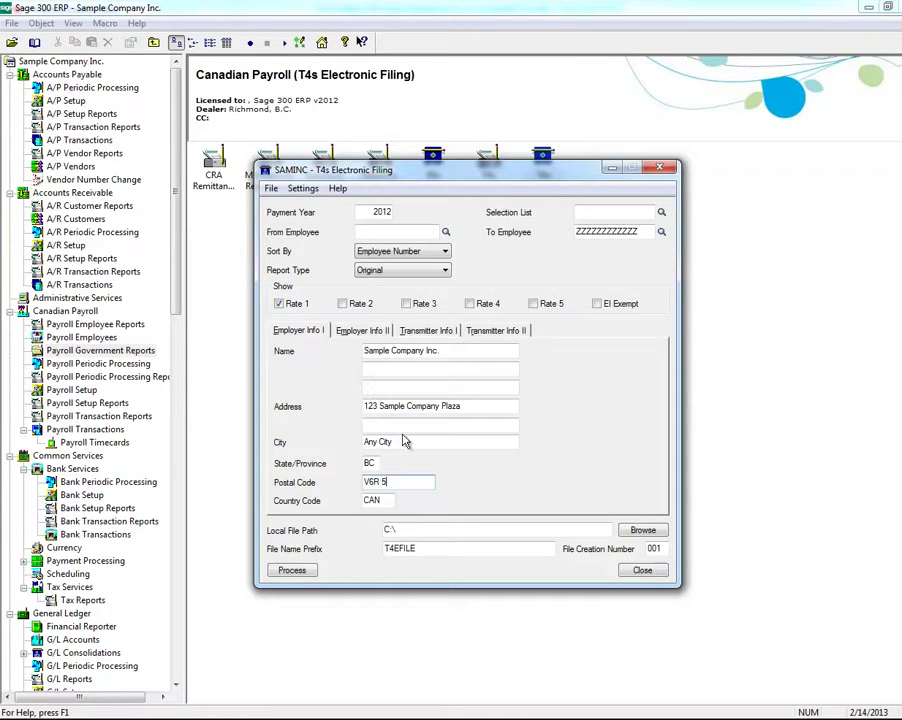
{"action": "type", "text": "T4"}
{"action": "key", "text": "Caps_Lock"}
Set the local output folder to C:\T4
{"action": "left_click", "coordinate": [639, 532]}
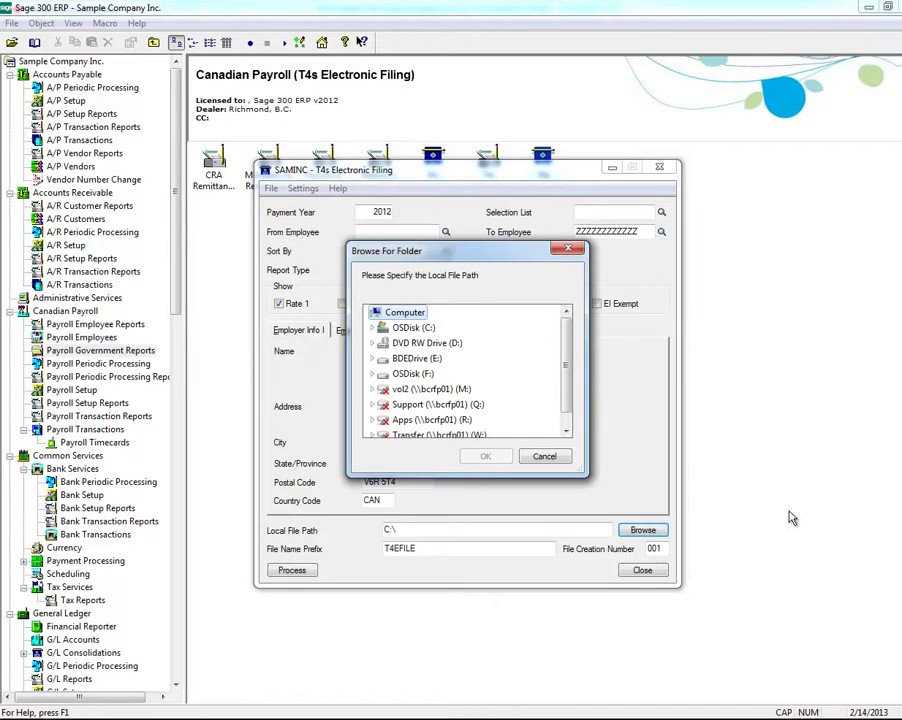
{"action": "left_click", "coordinate": [374, 330]}
{"action": "left_click_drag", "start_coordinate": [566, 340], "coordinate": [566, 389]}
{"action": "left_click", "coordinate": [396, 390]}
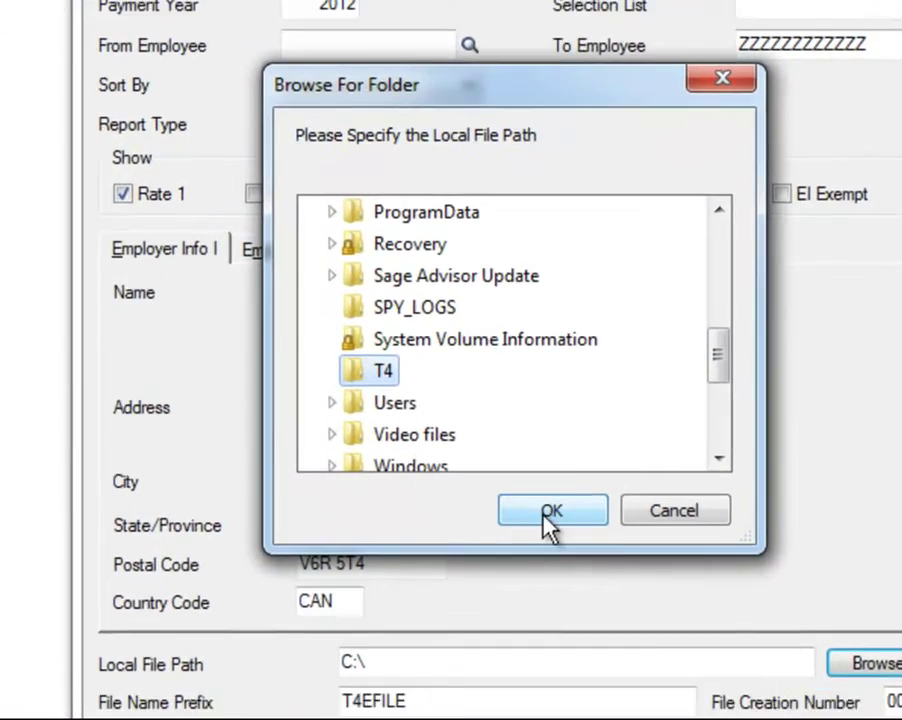
{"action": "left_click", "coordinate": [545, 565]}
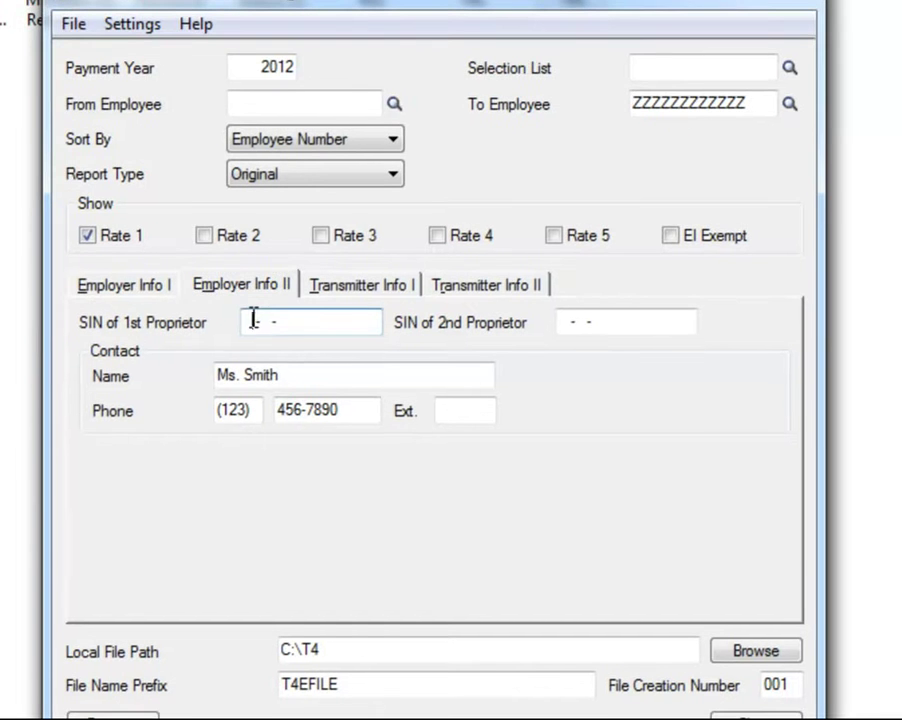
Enter the first proprietor's SIN, then replace the transmitter's postal code 123 45 with V5T 6Y0
{"action": "left_click", "coordinate": [256, 320]}
{"action": "type", "text": "000-000-000"}
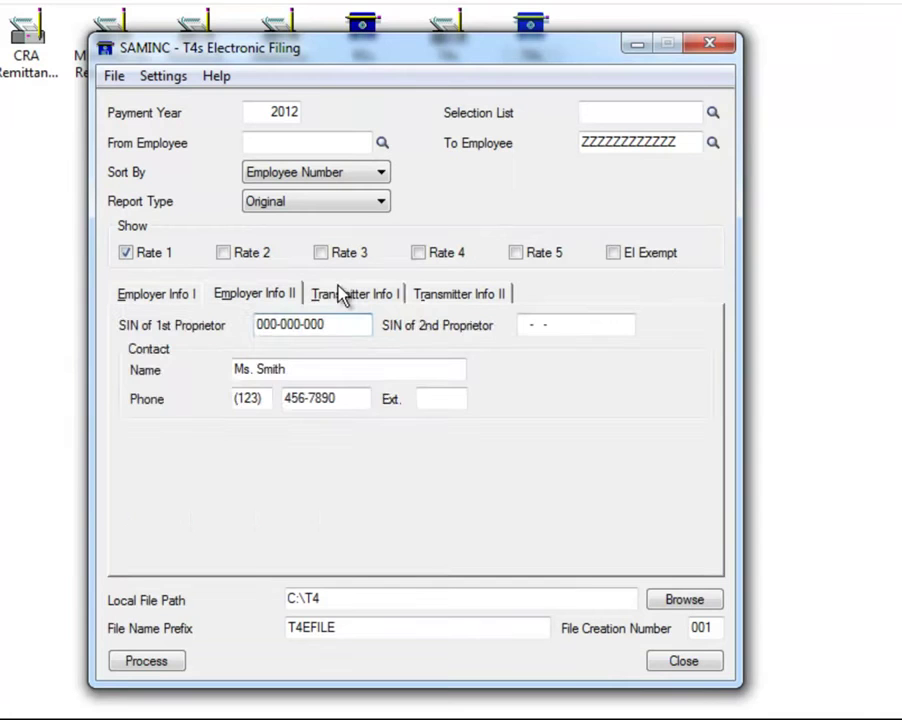
{"action": "left_click", "coordinate": [351, 289]}
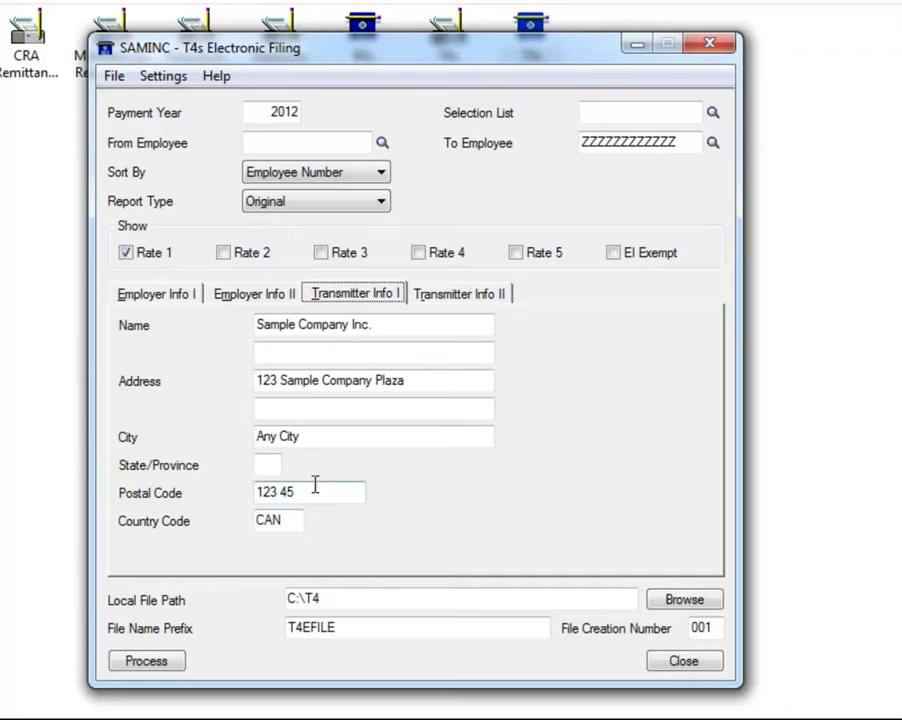
{"action": "left_click_drag", "start_coordinate": [310, 486], "coordinate": [184, 486]}
{"action": "type", "text": "V5T "}
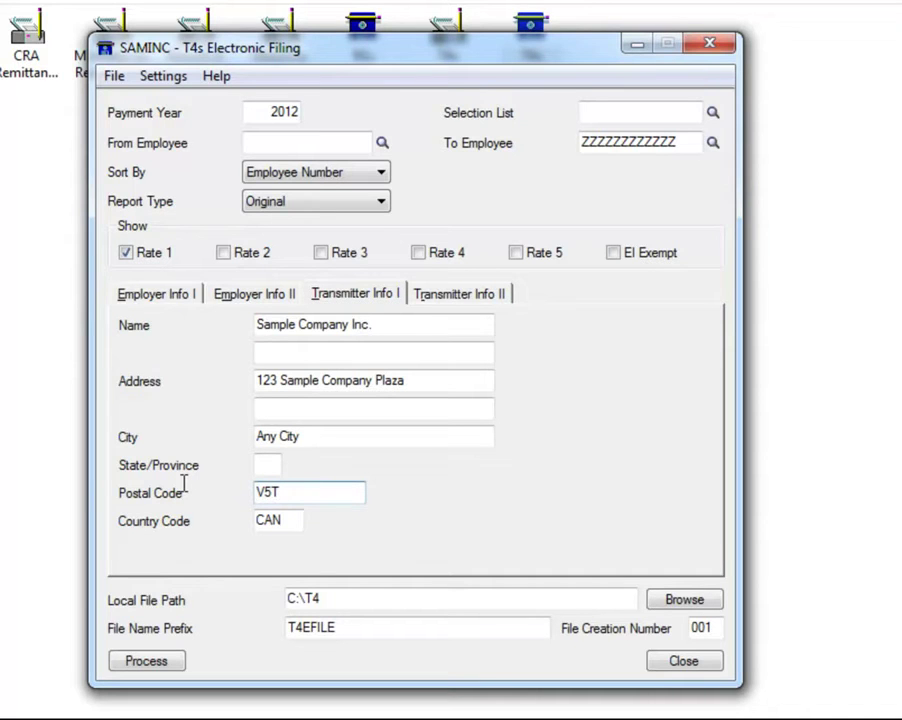
{"action": "type", "text": "6Y0"}
Set the transmitter province to BC and enter submission reference ID 12345878
{"action": "left_click", "coordinate": [272, 464]}
{"action": "type", "text": "BC"}
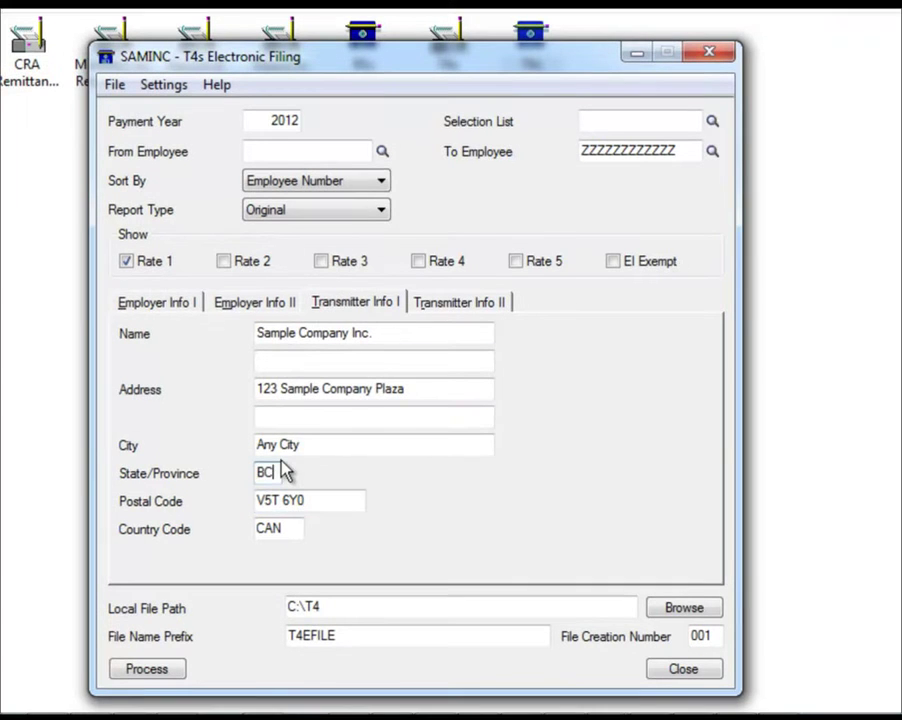
{"action": "left_click", "coordinate": [459, 302]}
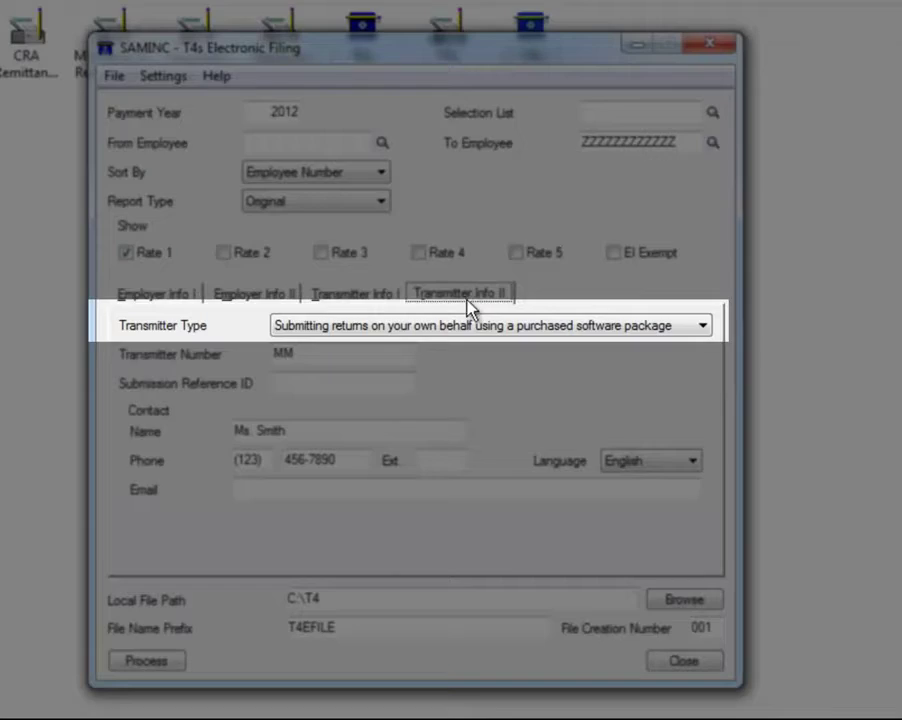
{"action": "left_click", "coordinate": [356, 380]}
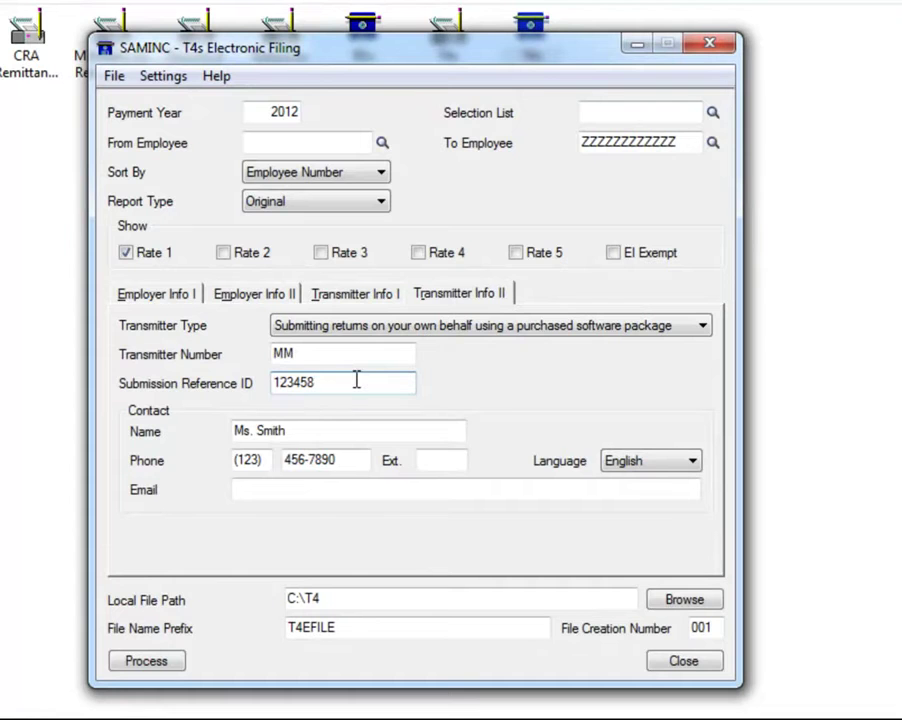
{"action": "left_click", "coordinate": [355, 355]}
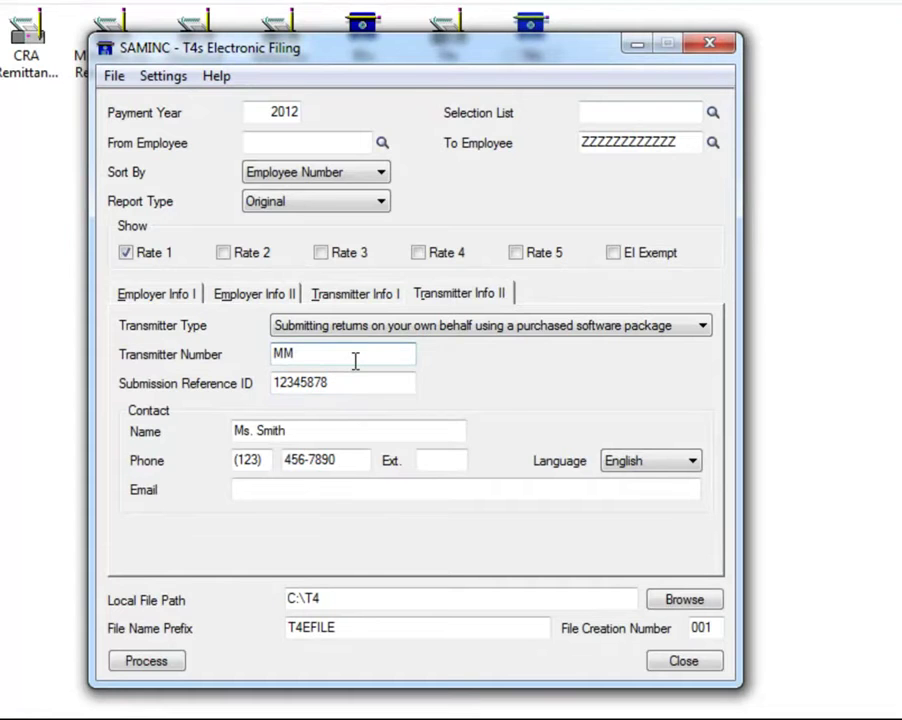
{"action": "left_click", "coordinate": [380, 492]}
{"action": "type", "text": "J"}
{"action": "key", "text": "BackSpace"}
{"action": "type", "text": "joh"}
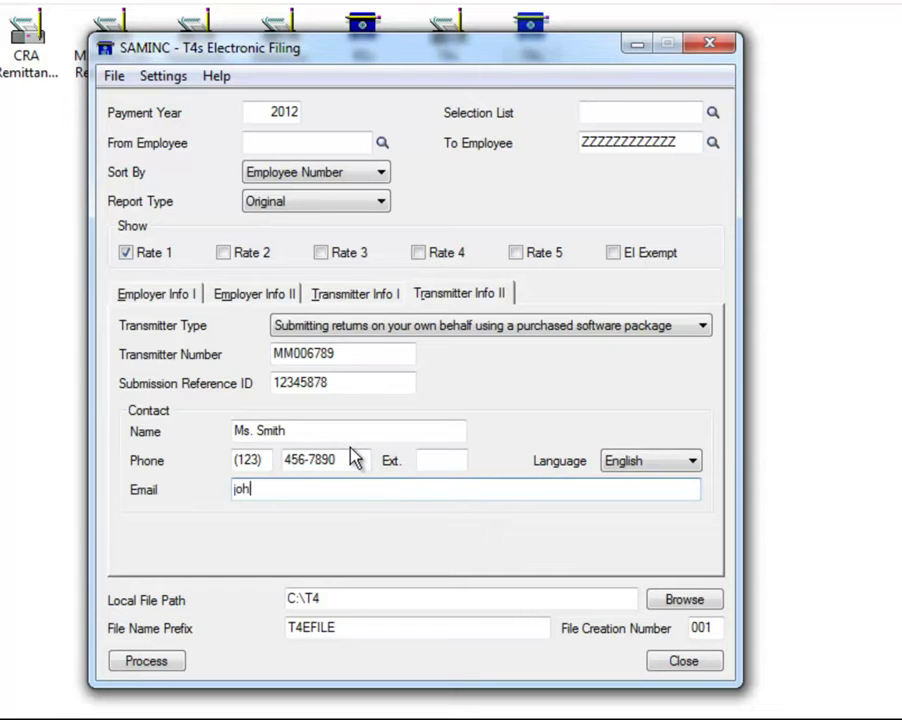
{"action": "type", "text": "nsmith@comp"}
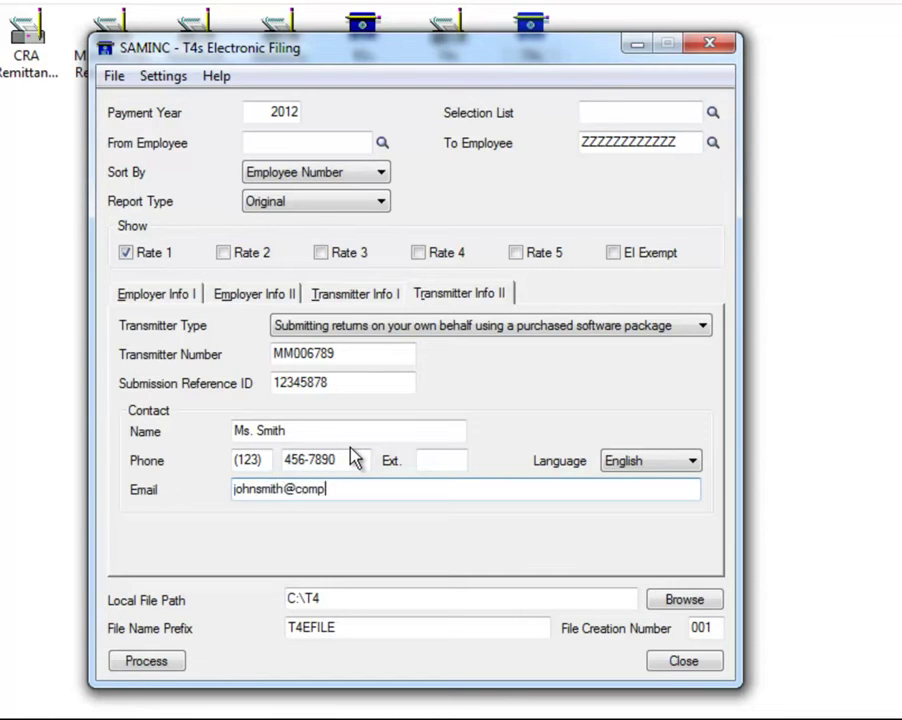
{"action": "type", "text": "any.com"}
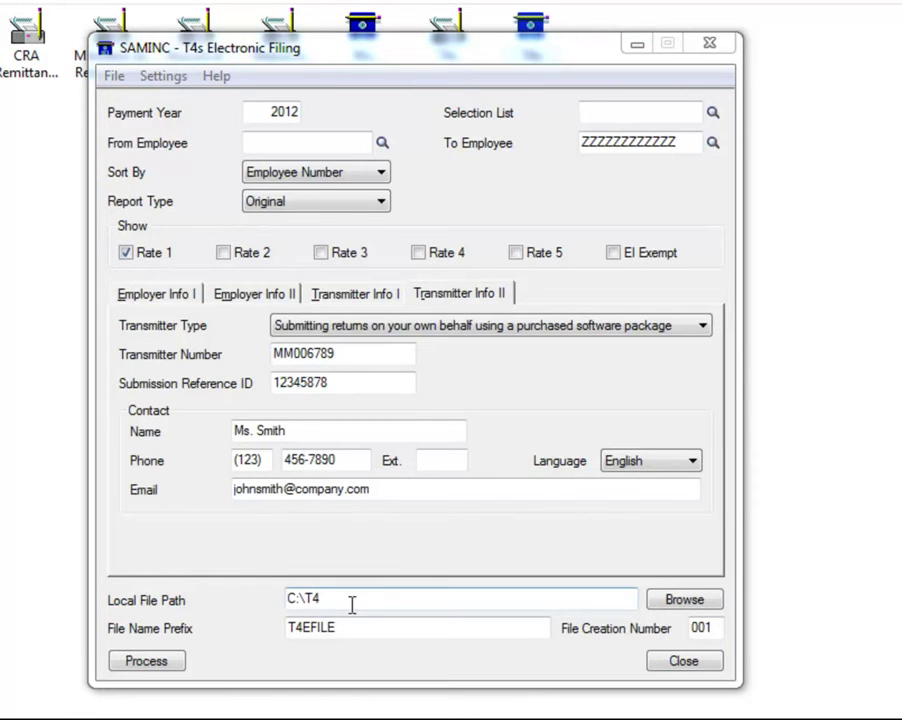
Process the T4 filing to export T4EFILE001.XML to C:\T4
{"action": "left_click", "coordinate": [167, 667]}
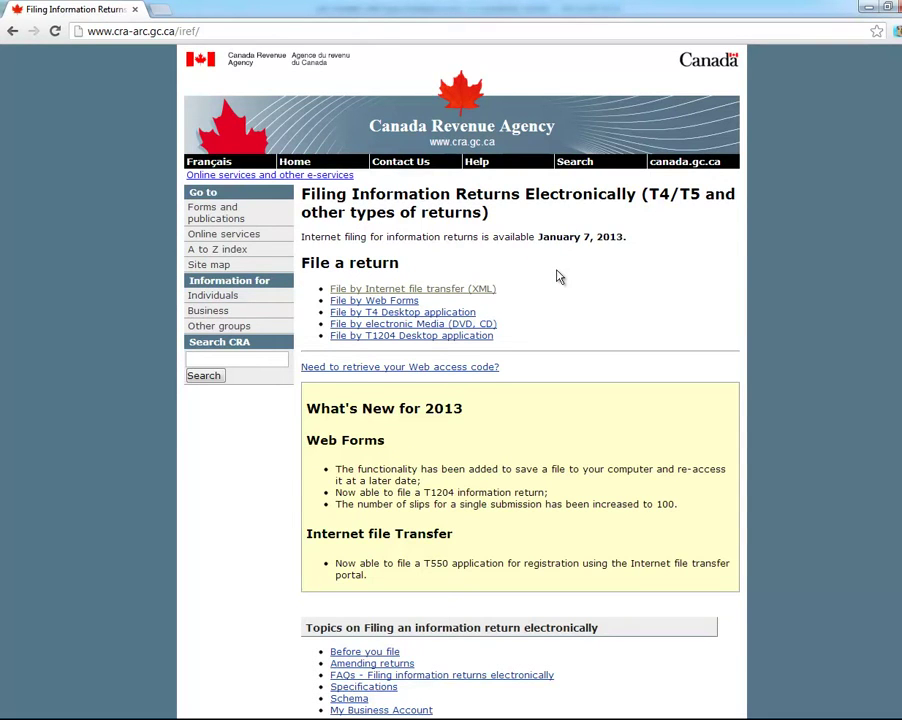
Follow the 'File by Internet file transfer (XML)' link from the electronic filing page
{"action": "left_click", "coordinate": [469, 288]}
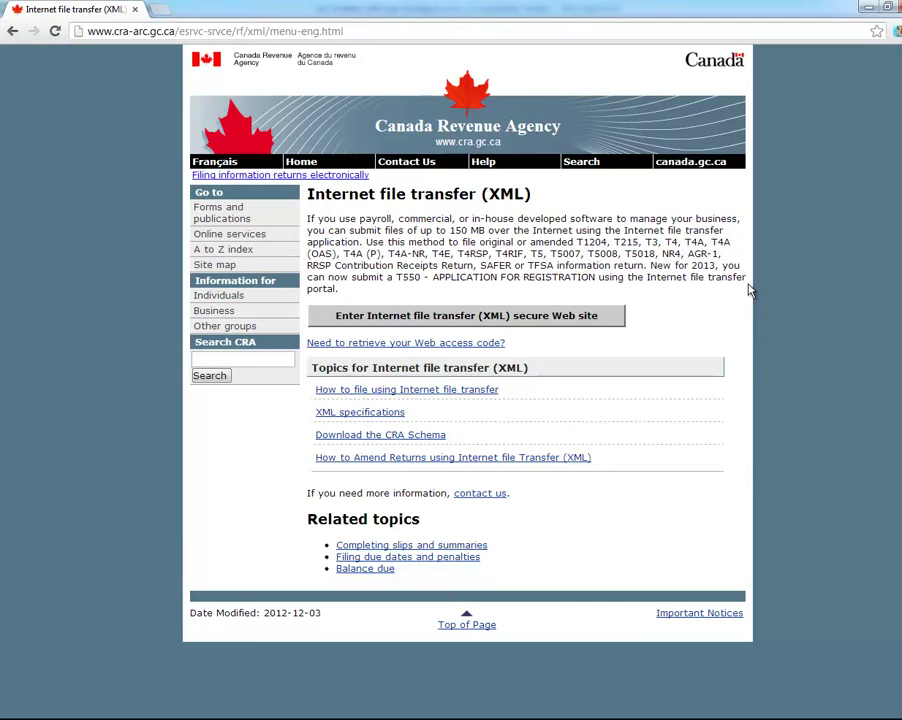
Enter the secure XML transfer site, accept the terms of use, and select the account number and Web access code fields
{"action": "left_click", "coordinate": [552, 318]}
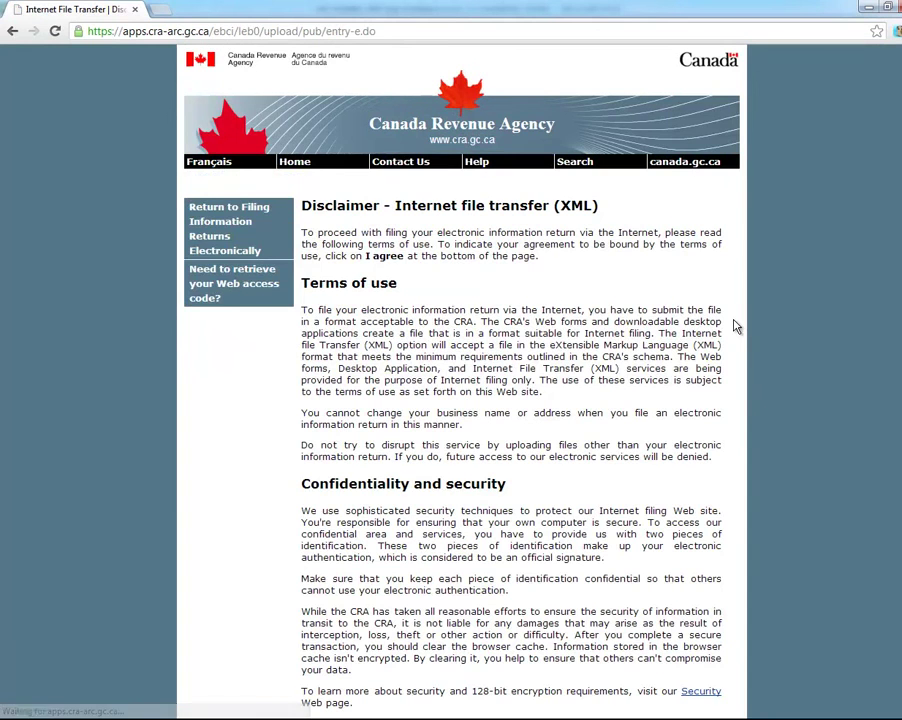
{"action": "scroll", "coordinate": [870, 255], "scroll_direction": "down", "scroll_amount": 2}
{"action": "scroll", "coordinate": [461, 380], "scroll_direction": "down", "scroll_amount": 6}
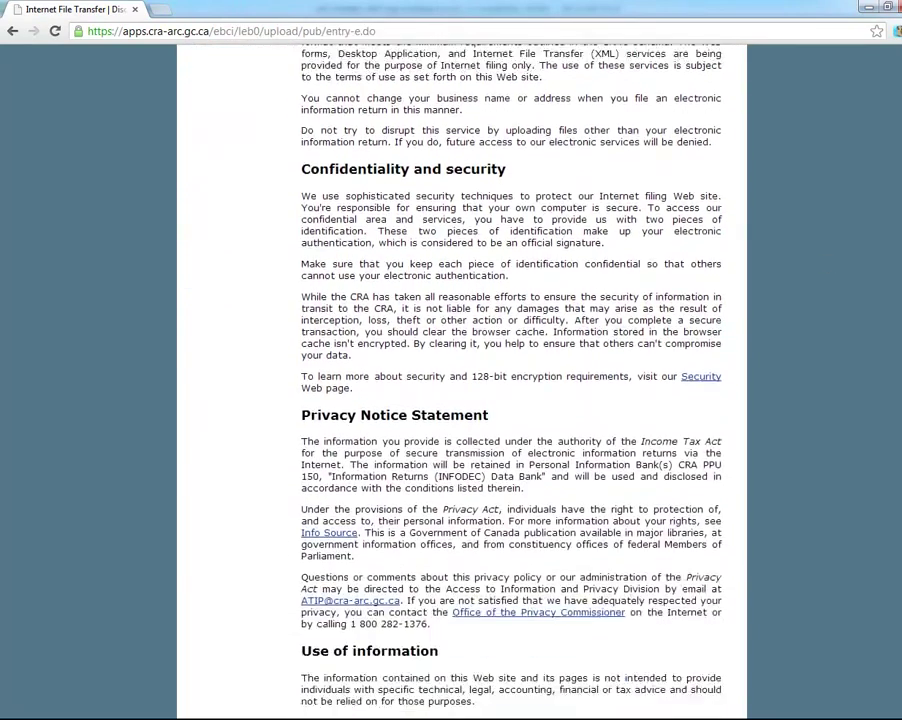
{"action": "scroll", "coordinate": [461, 380], "scroll_direction": "down", "scroll_amount": 5}
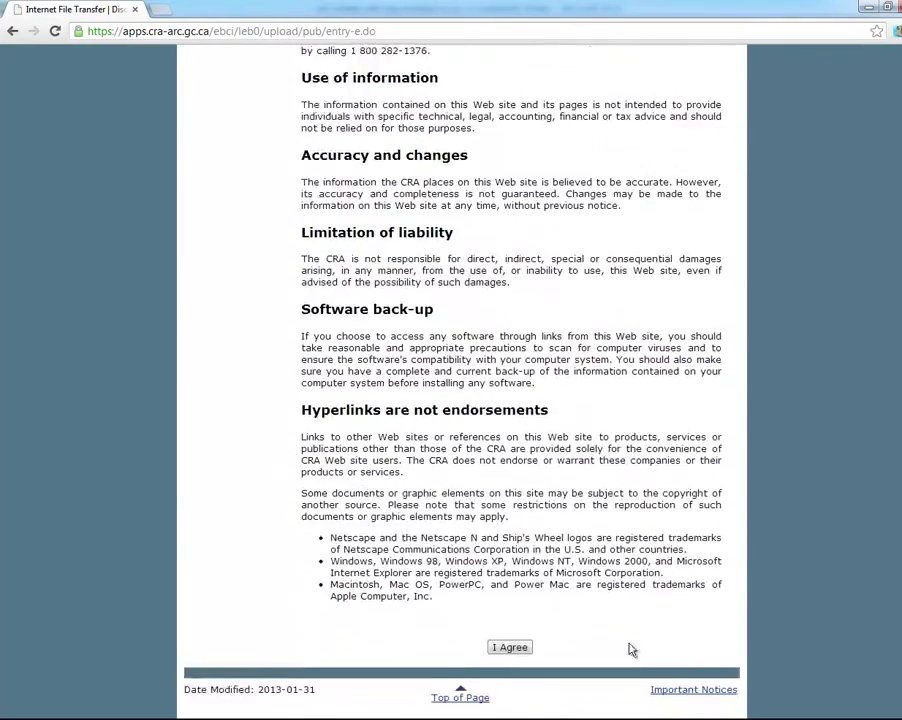
{"action": "left_click", "coordinate": [509, 647]}
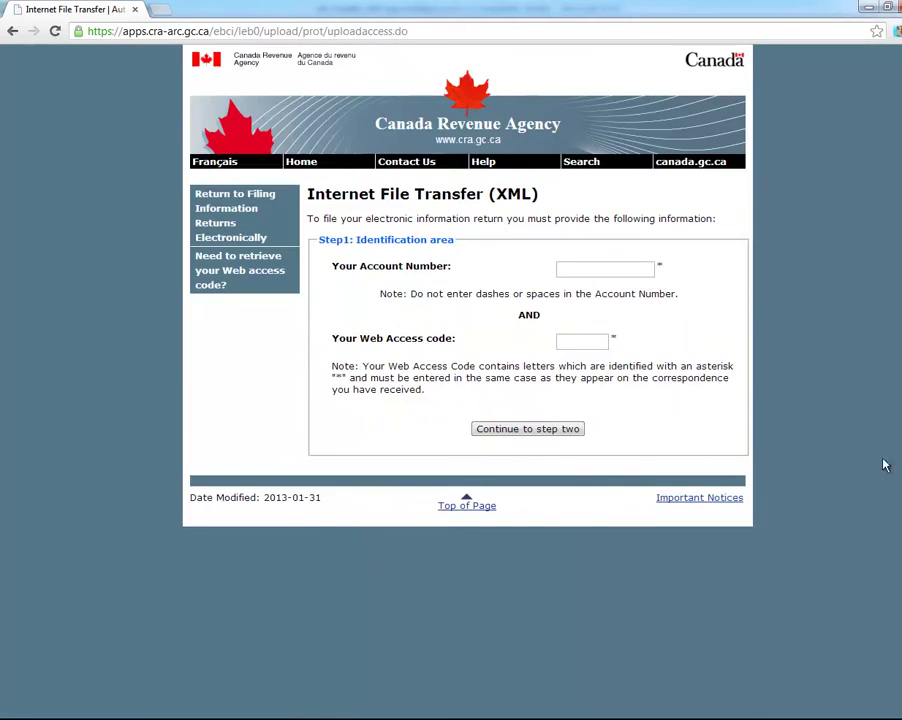
{"action": "left_click", "coordinate": [589, 274]}
{"action": "left_click", "coordinate": [572, 340]}
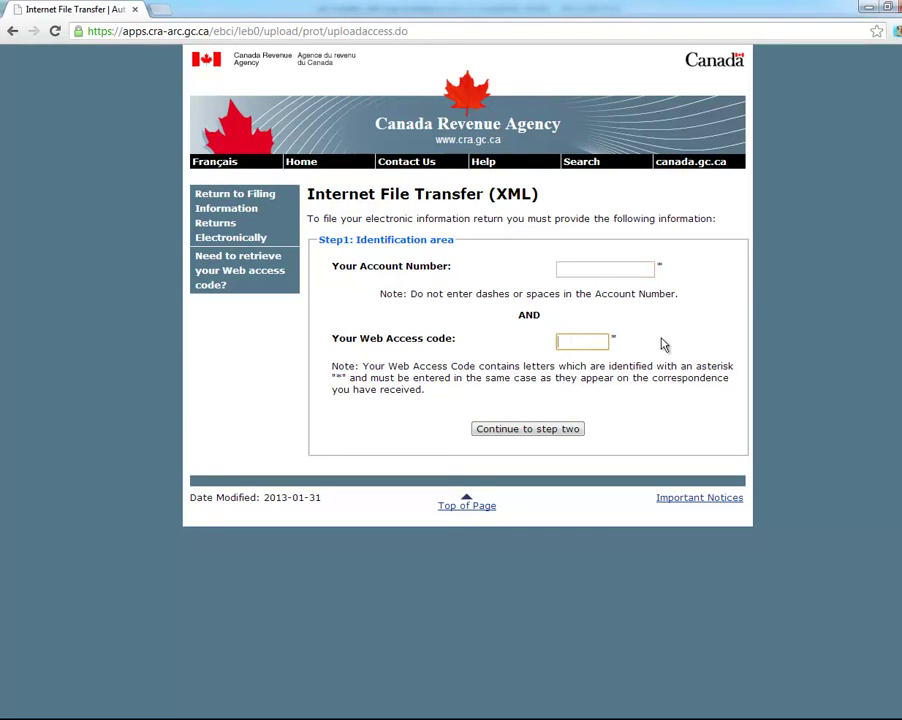